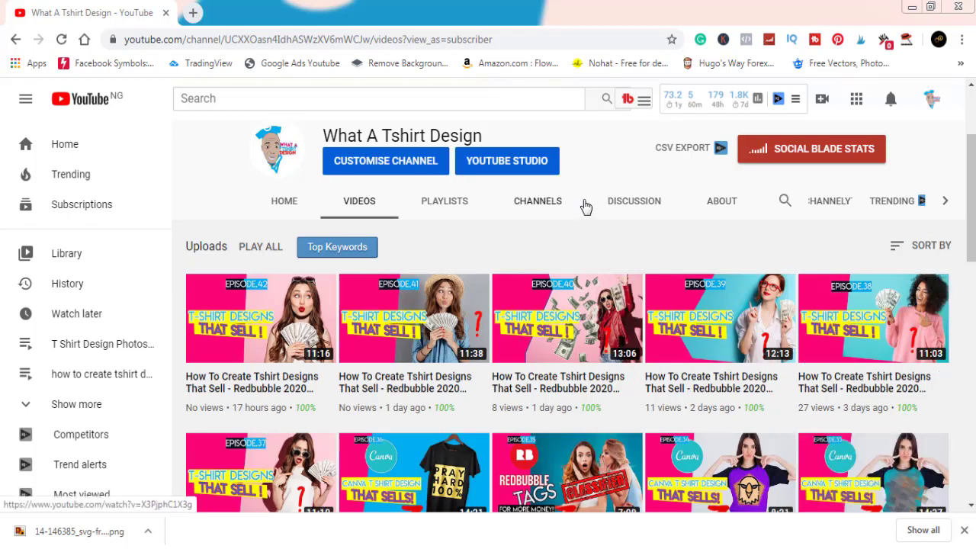
scroll(588, 247, down, 3)
scroll(589, 246, down, 3)
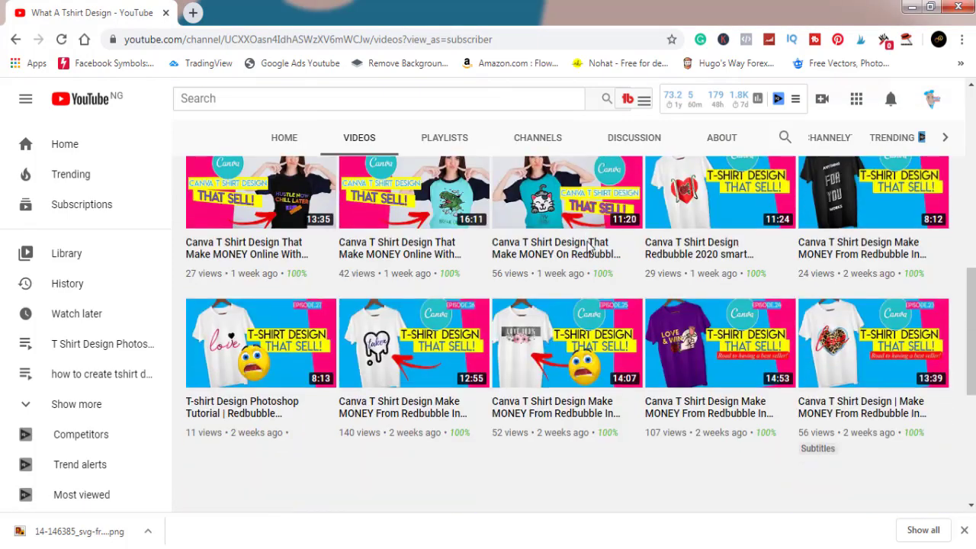
scroll(589, 247, up, 6)
scroll(588, 246, up, 3)
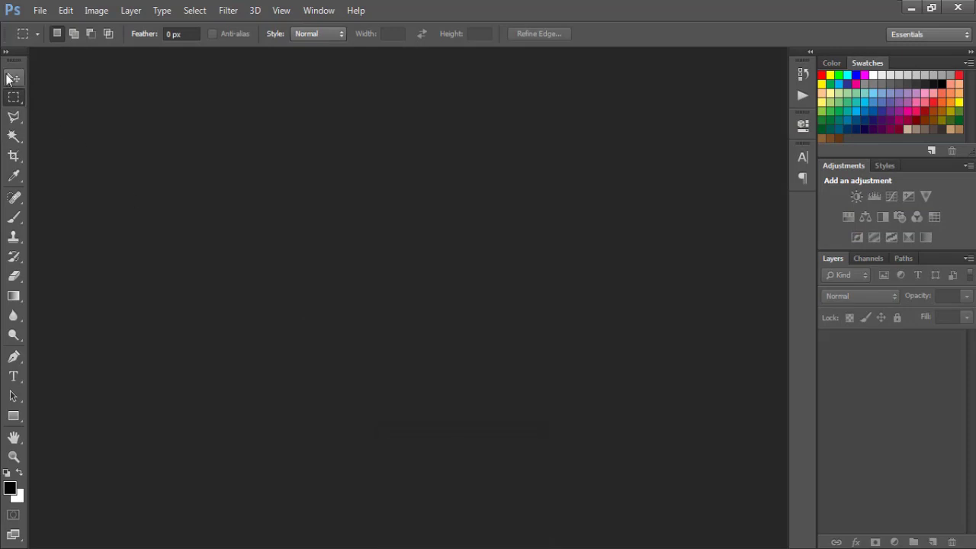
Create a new 4500 by 5400 pixel document at 300 pixels/inch in RGB Color with a white background
click(13, 81)
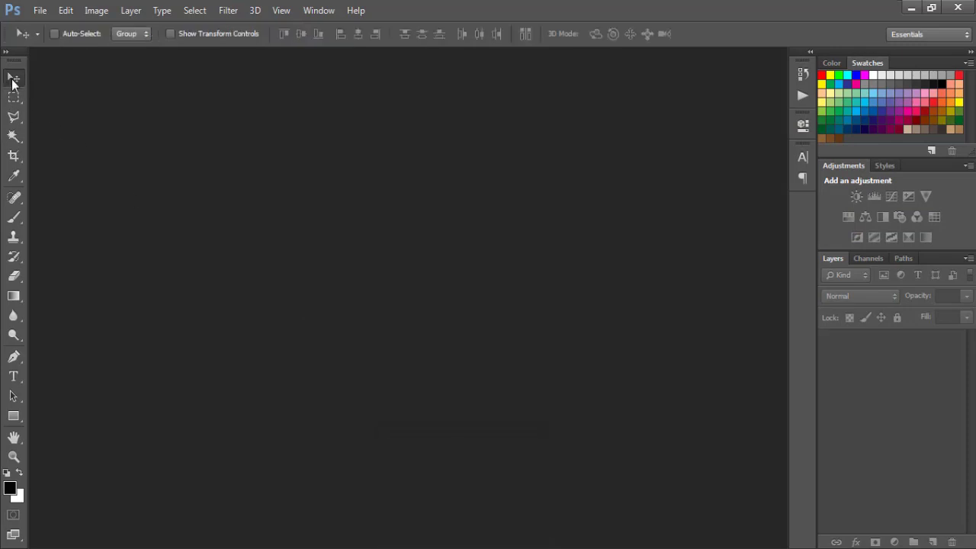
click(40, 11)
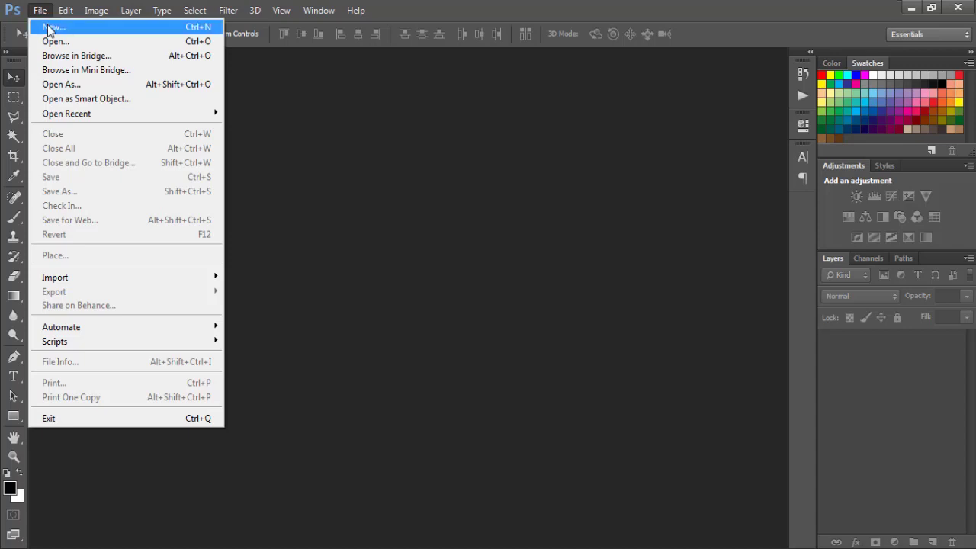
click(50, 27)
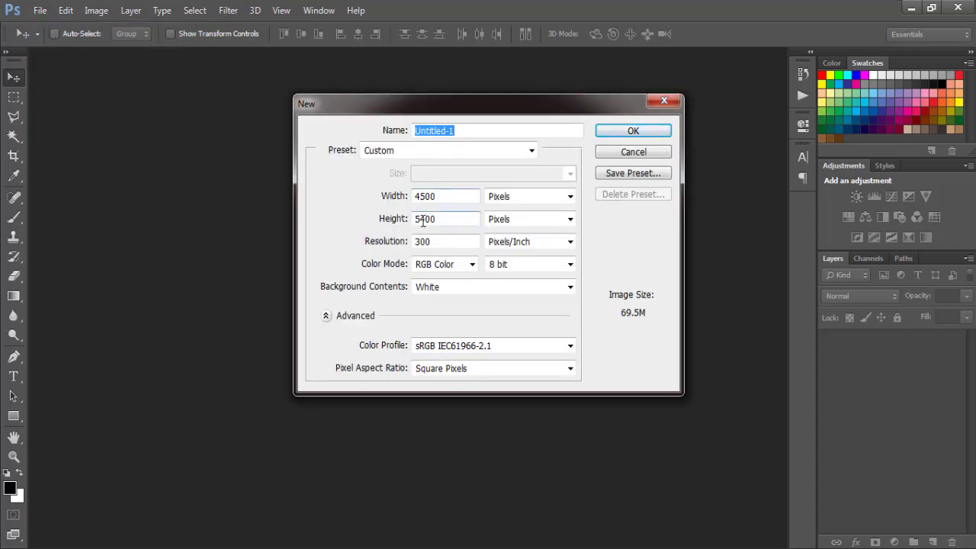
click(602, 133)
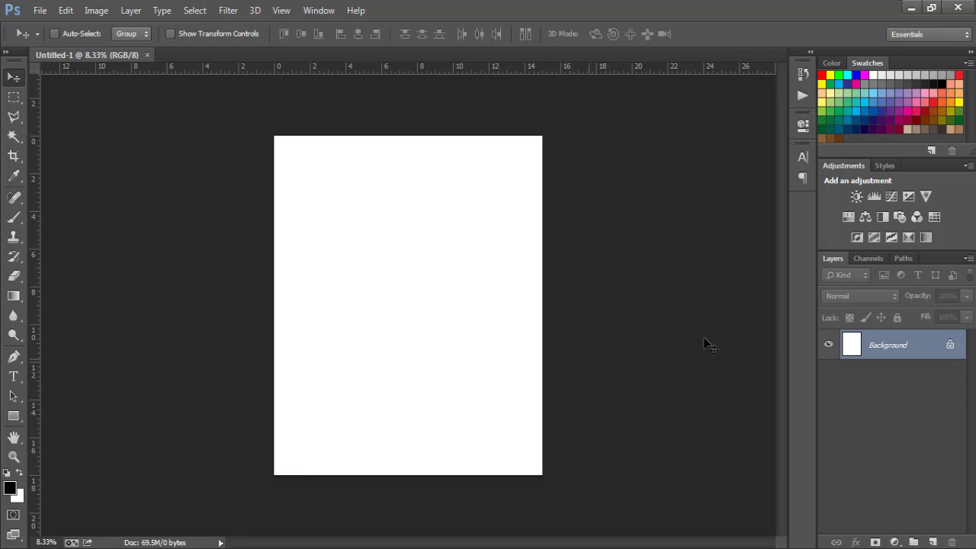
Convert the locked background into a regular layer named Layer 0, then hide it and show it again
double_click(949, 344)
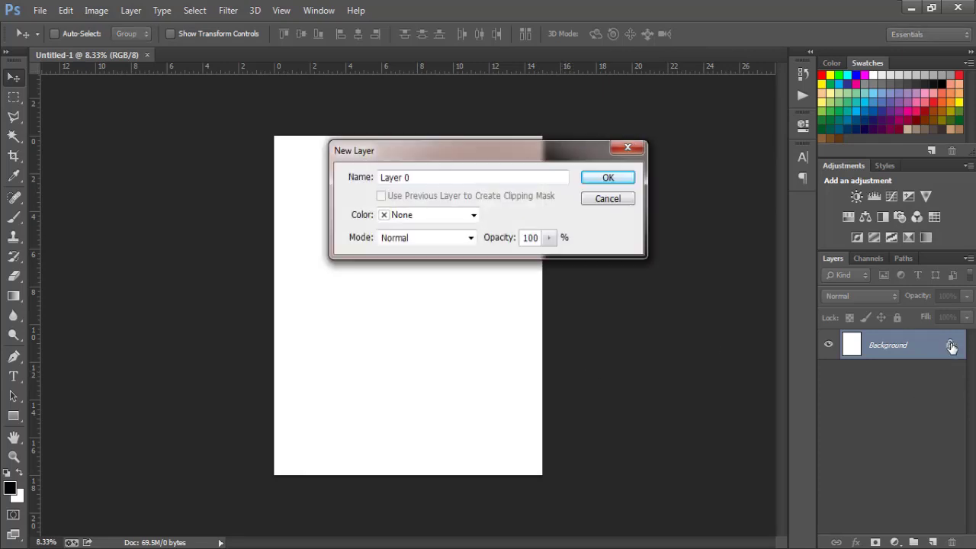
click(612, 180)
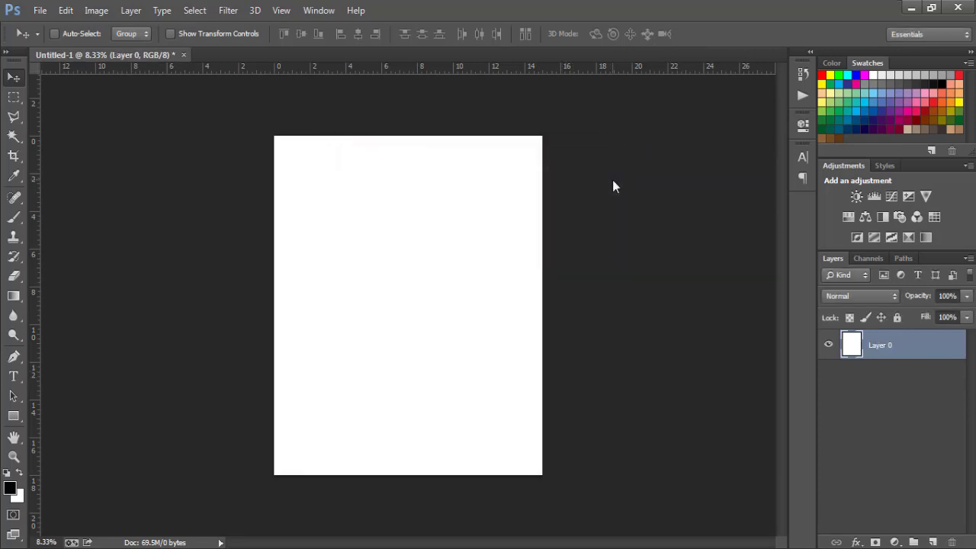
click(829, 345)
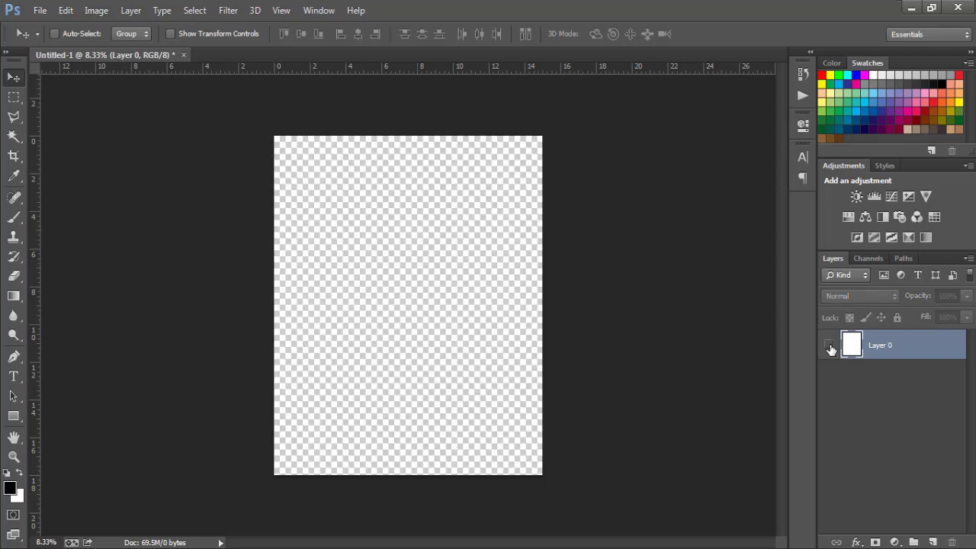
click(829, 345)
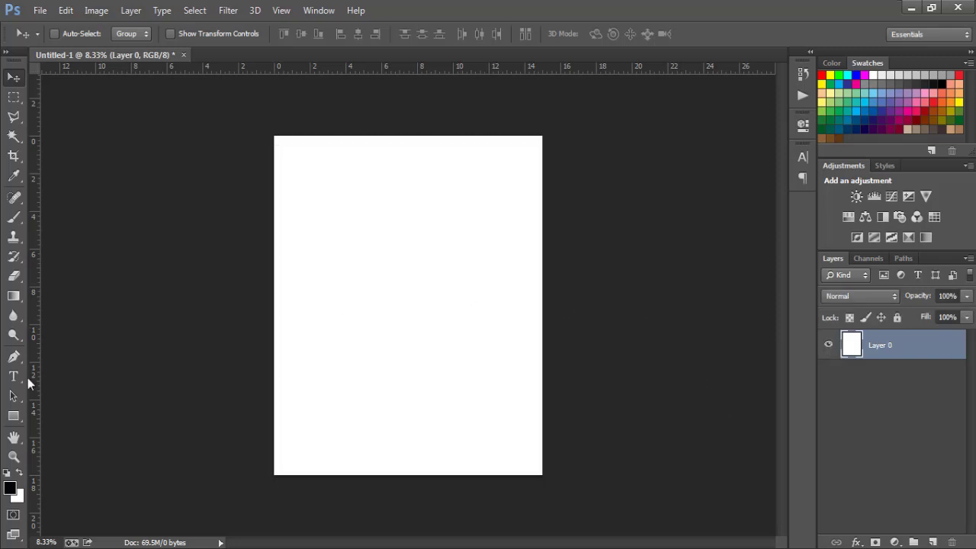
Add the text "MY BRAIN" at 72 pt in the upper-left area of the canvas
click(13, 376)
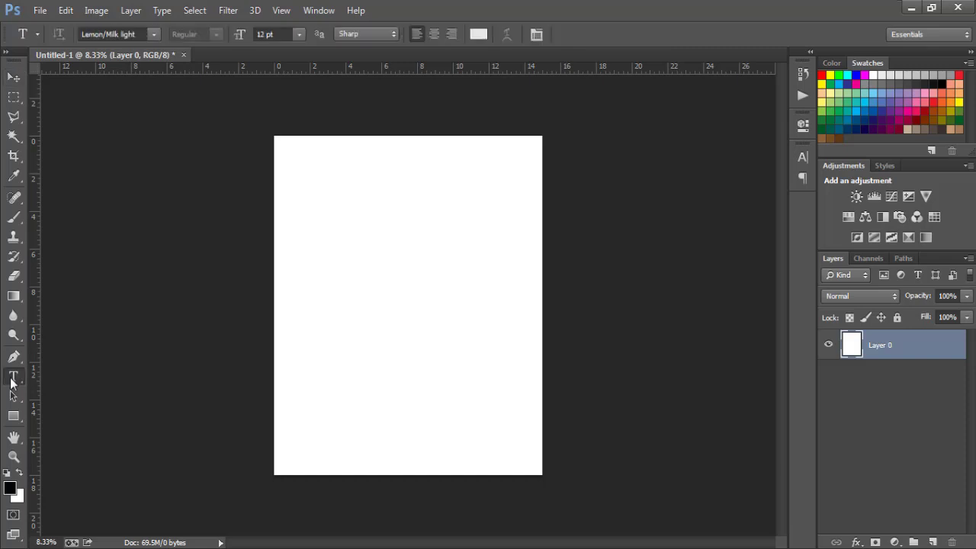
click(309, 197)
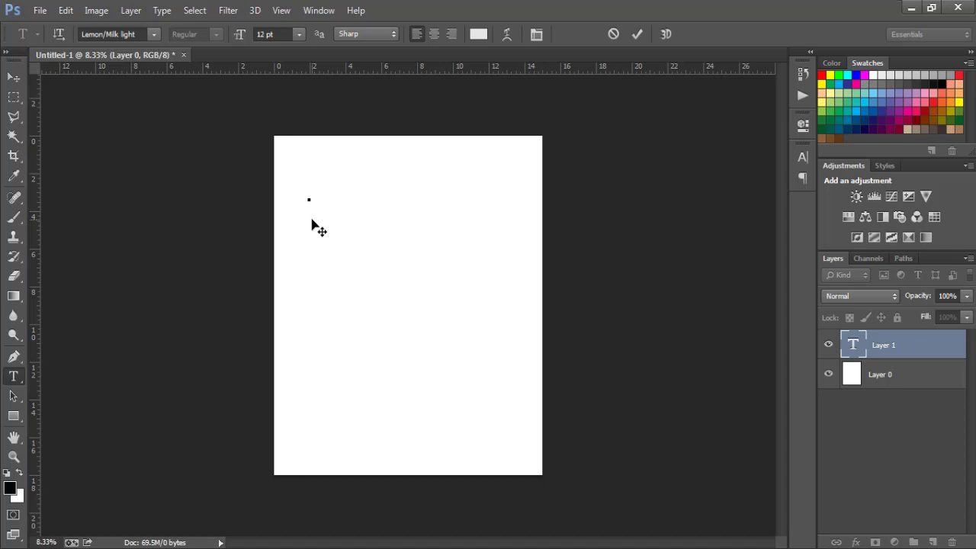
click(298, 36)
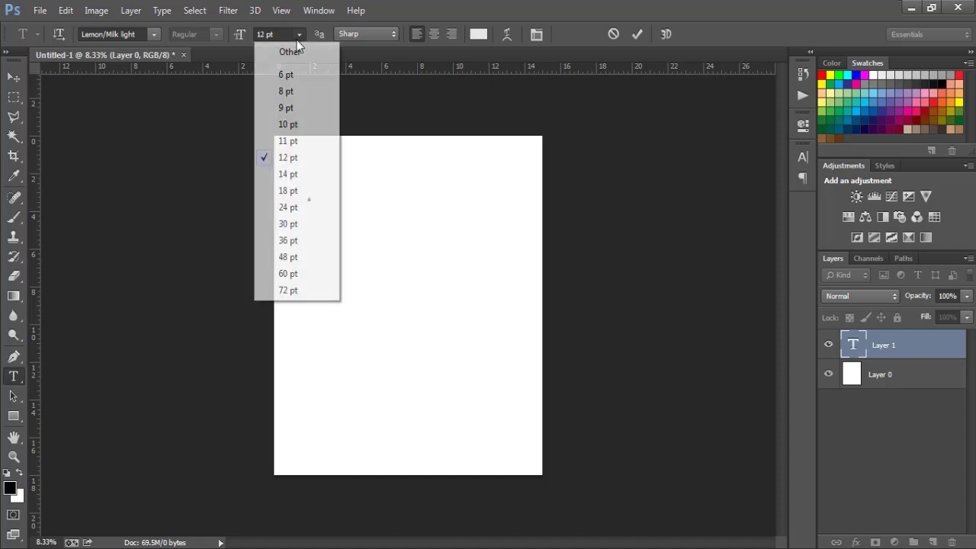
click(288, 291)
text(MY )
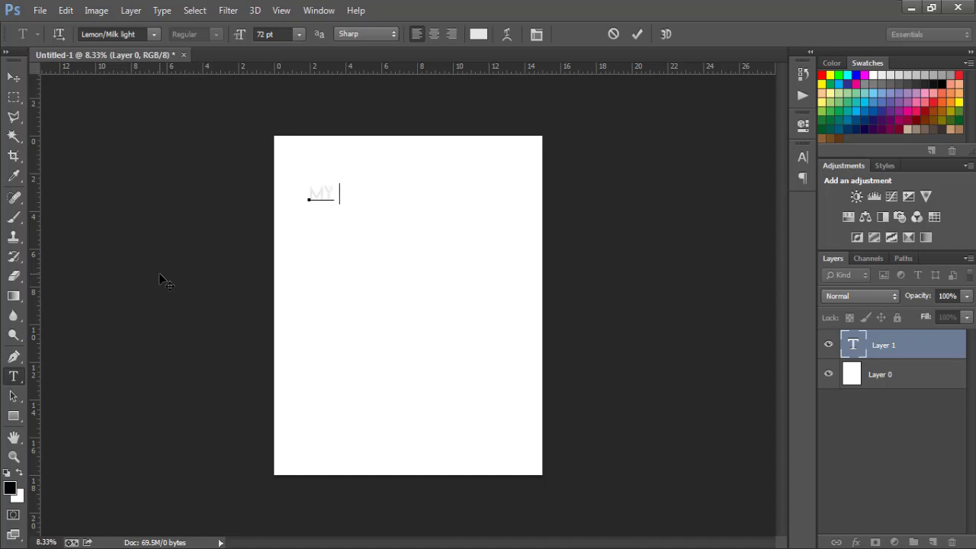
text(BE)
text(AIN)
Recolor the whole "MY BRAIN" text to the dark brown swatch 603913
key(ctrl+a)
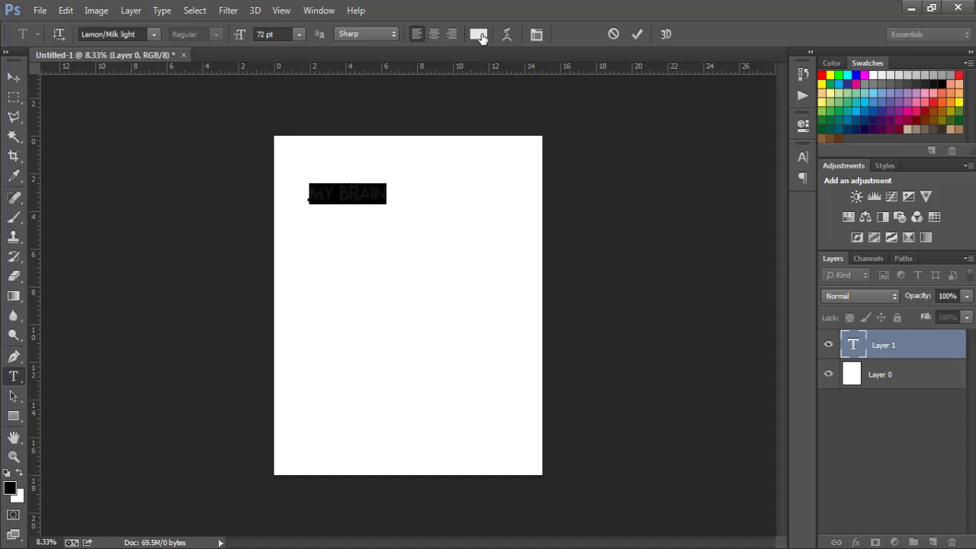
click(479, 34)
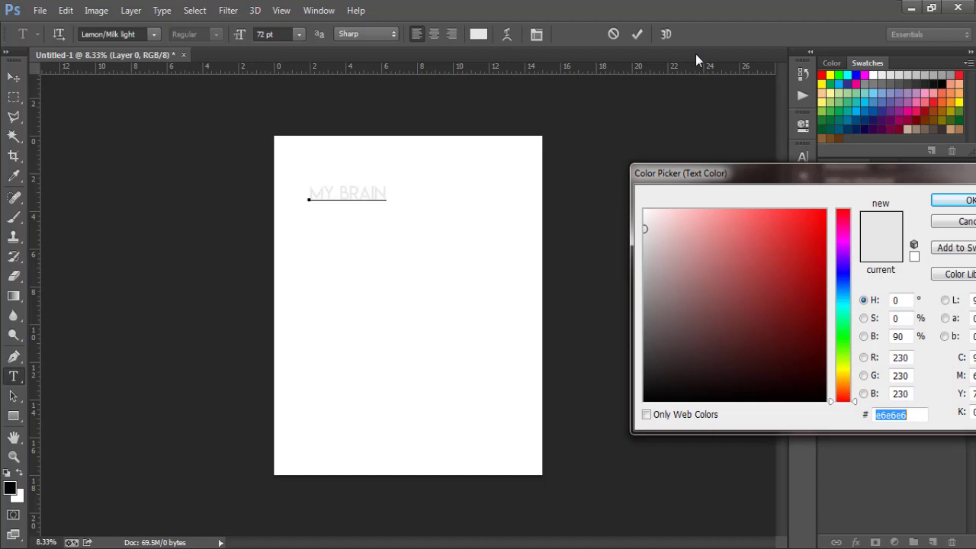
click(839, 135)
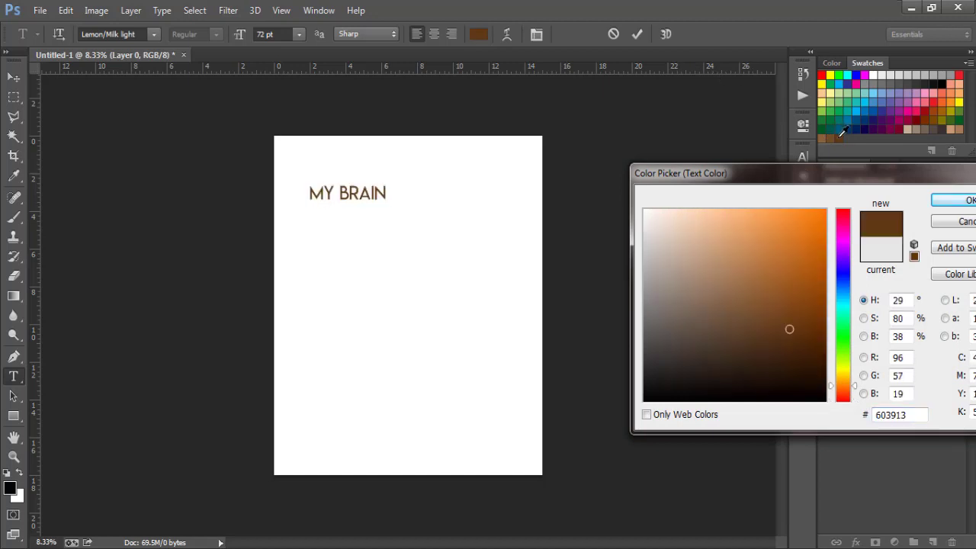
click(945, 200)
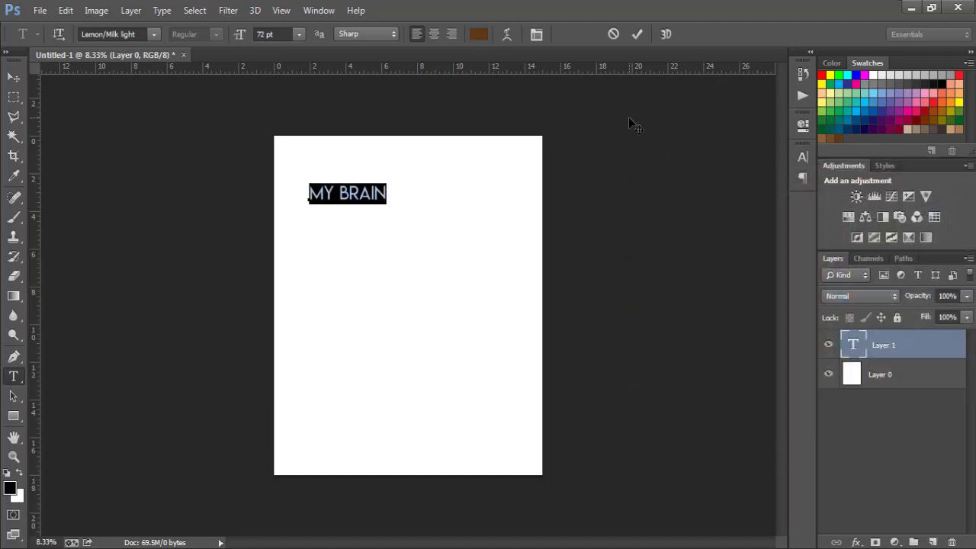
Enlarge the "MY BRAIN" text proportionally to about 224% and center it near the top of the canvas
click(13, 78)
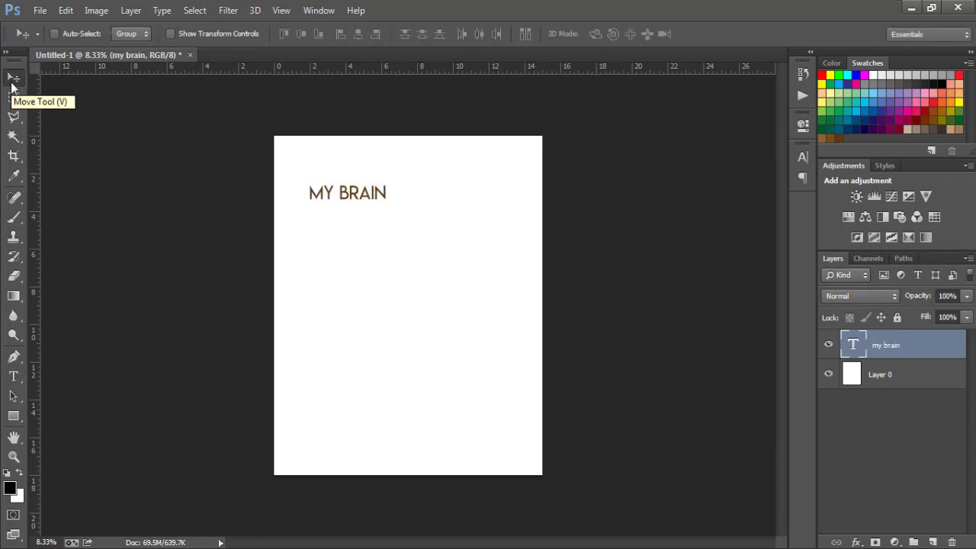
drag(355, 201, 377, 201)
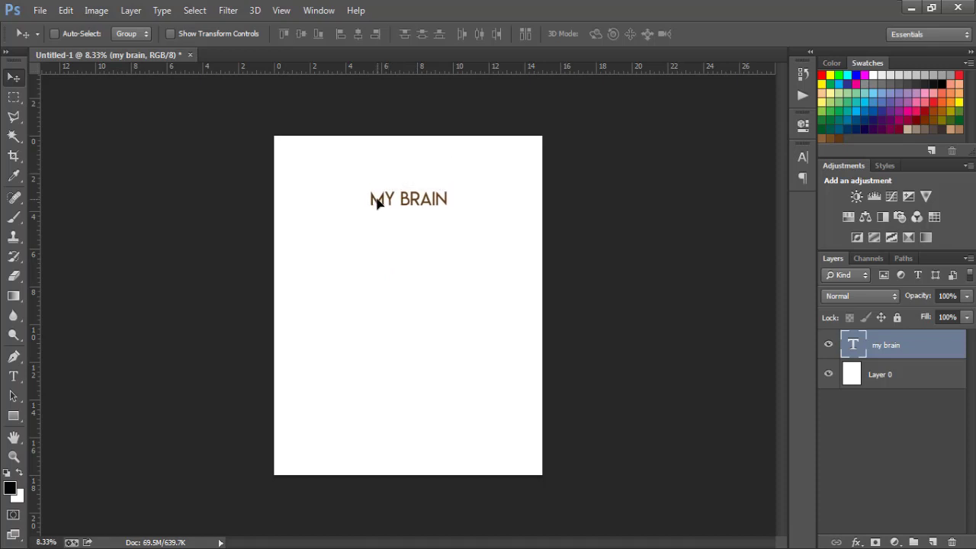
key(ctrl+t)
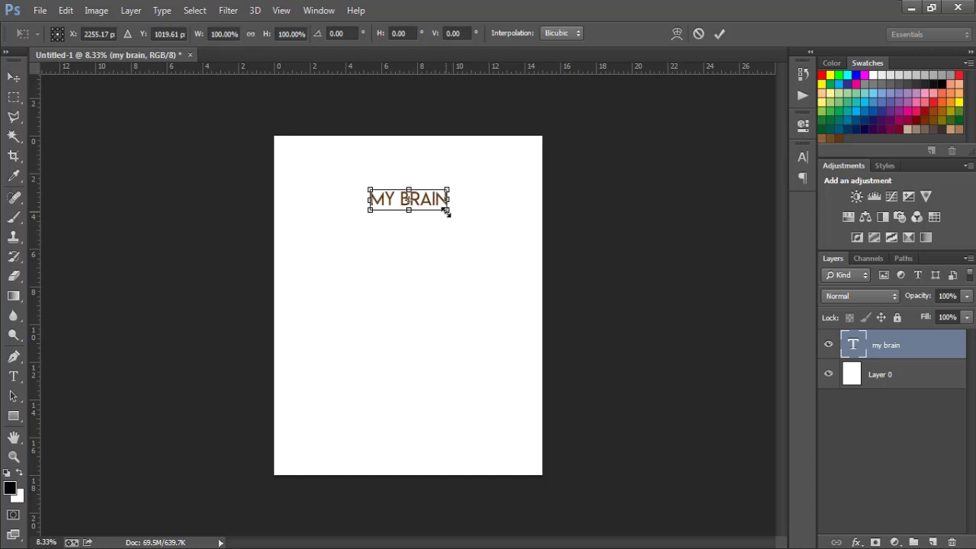
drag(446, 212, 485, 257)
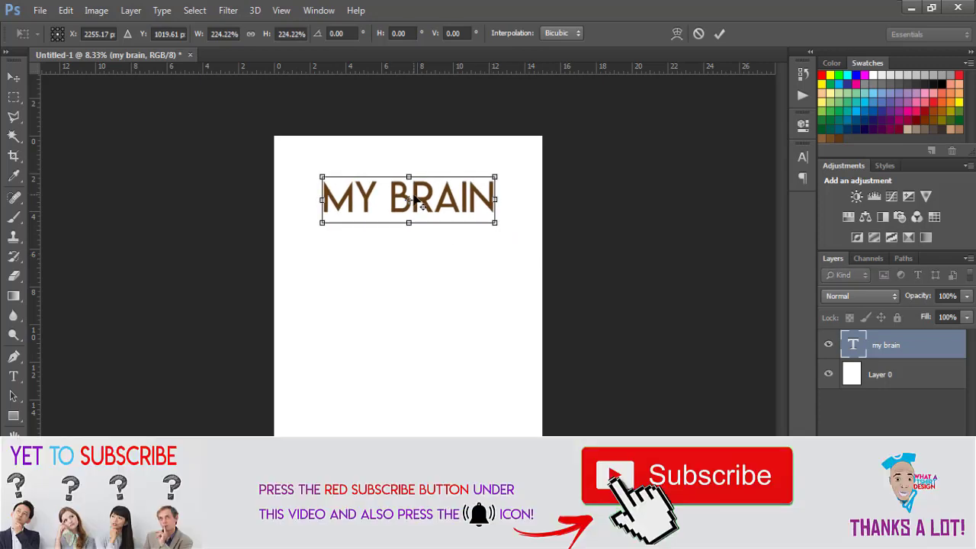
key(Return)
drag(435, 207, 429, 189)
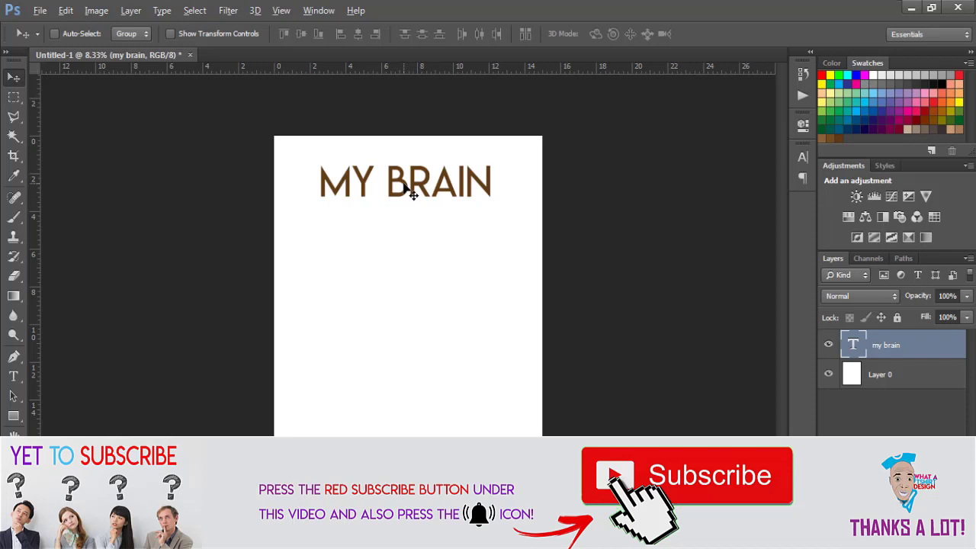
Duplicate the "MY BRAIN" text directly below the original and replace the copy's wording with "89.9%"
drag(412, 195, 406, 228)
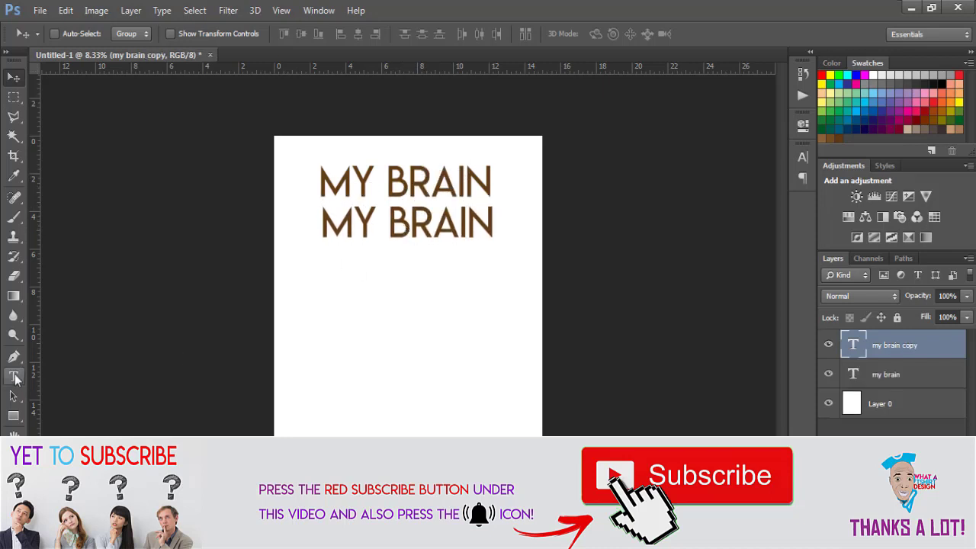
click(15, 376)
click(410, 224)
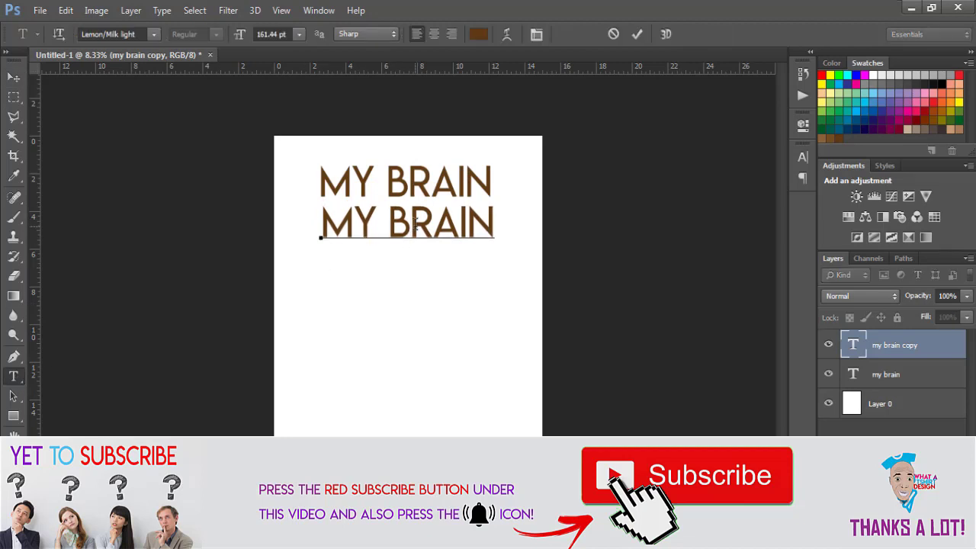
key(ctrl+a)
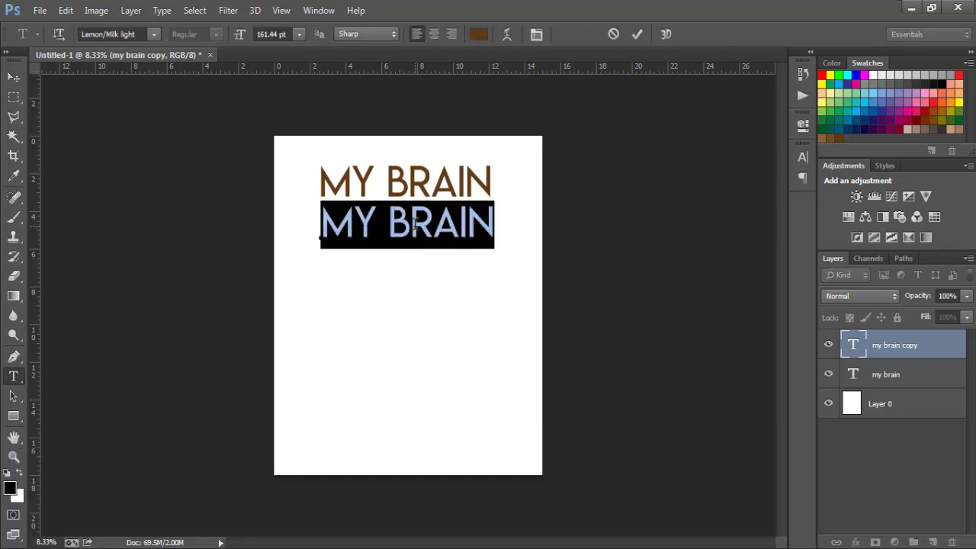
text(89.9)
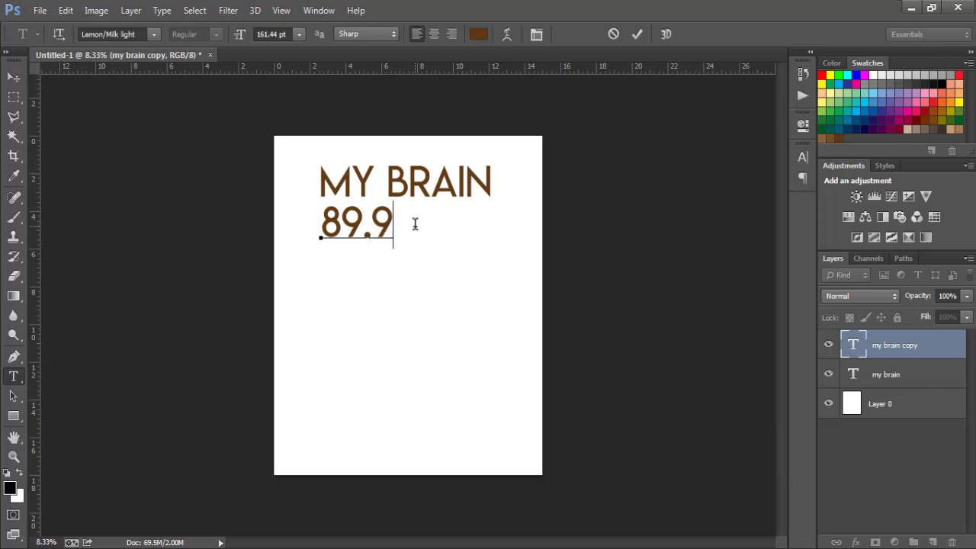
text(%)
Insert "IS" before "89.9%" and center that line a little below "MY BRAIN"
key(Left)
key(Left)
key(Left)
key(Left)
key(Left)
key(Left)
text(IS)
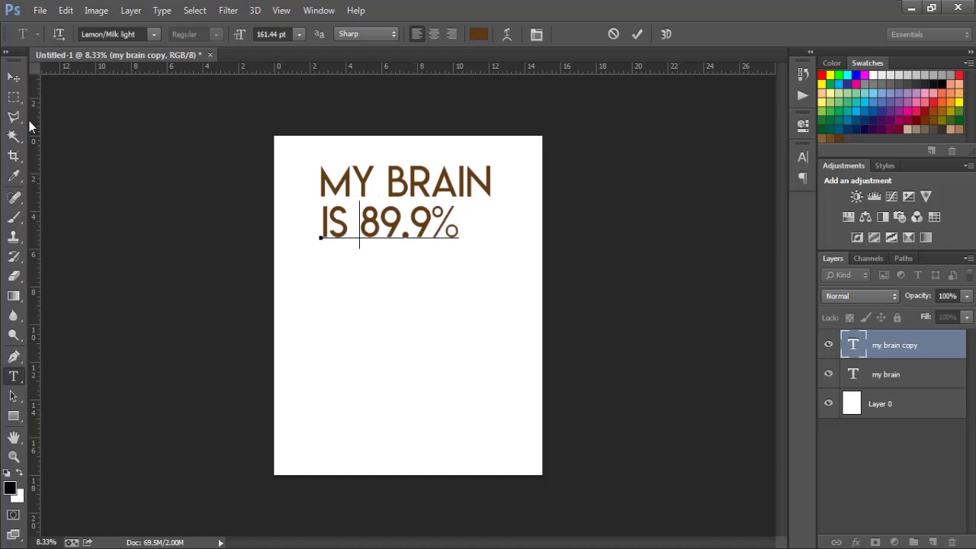
click(13, 77)
drag(372, 223, 400, 238)
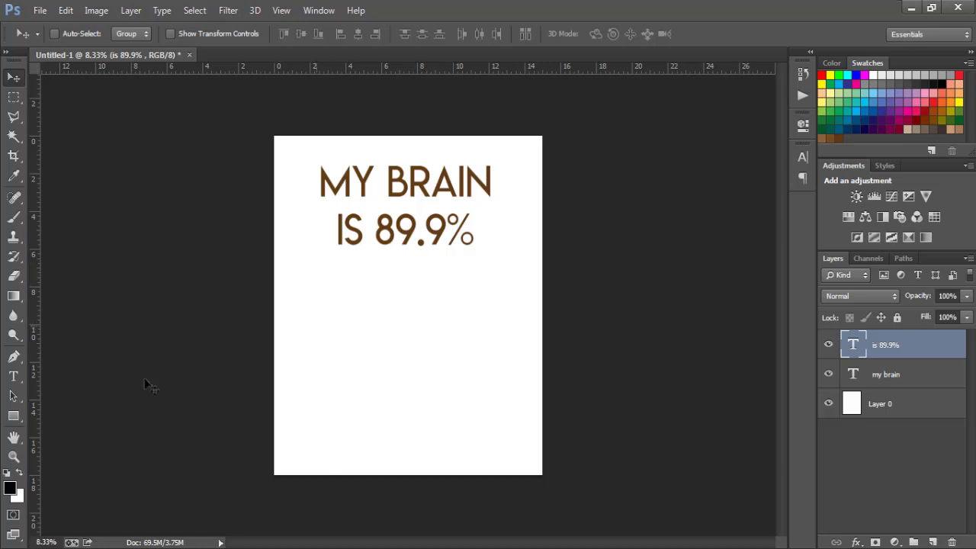
Place the 14-146385 coffee cup image from the Downloads folder, enlarge it to fill the lower canvas and center it under the text
key(alt+Tab)
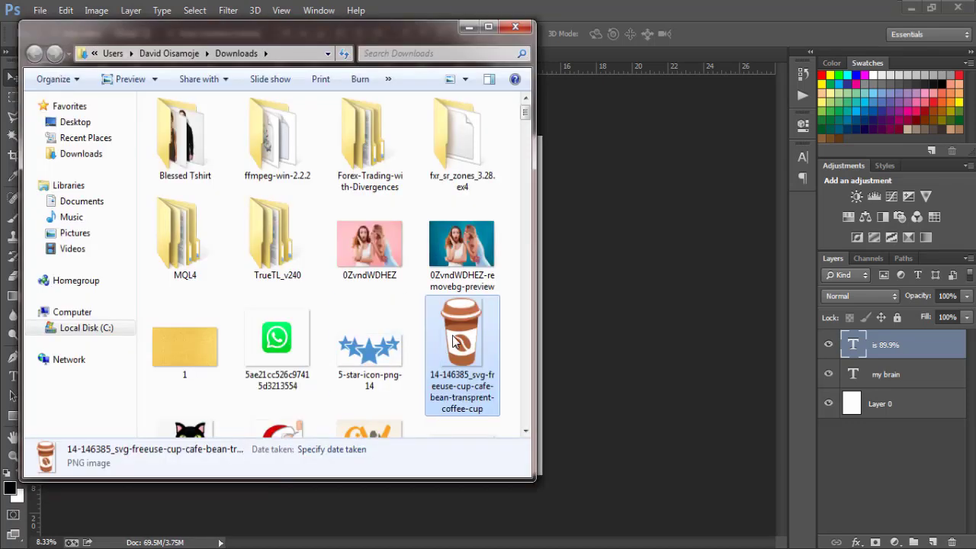
drag(454, 341, 542, 314)
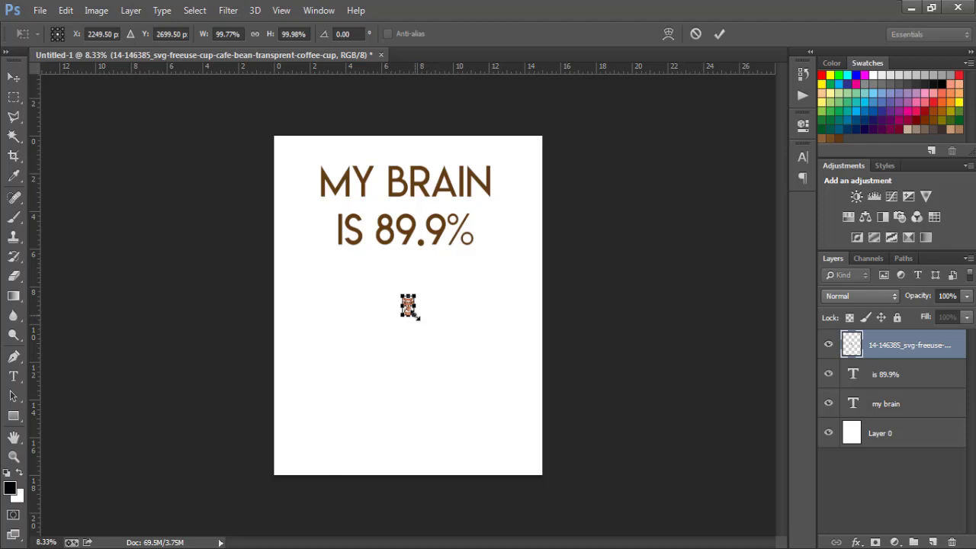
drag(416, 316, 479, 400)
drag(440, 301, 442, 361)
key(Return)
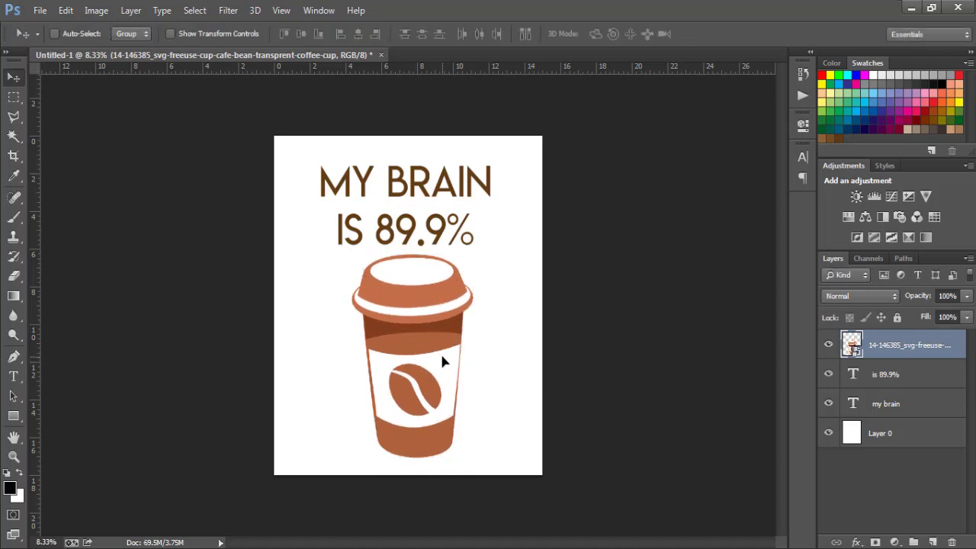
drag(440, 360, 431, 359)
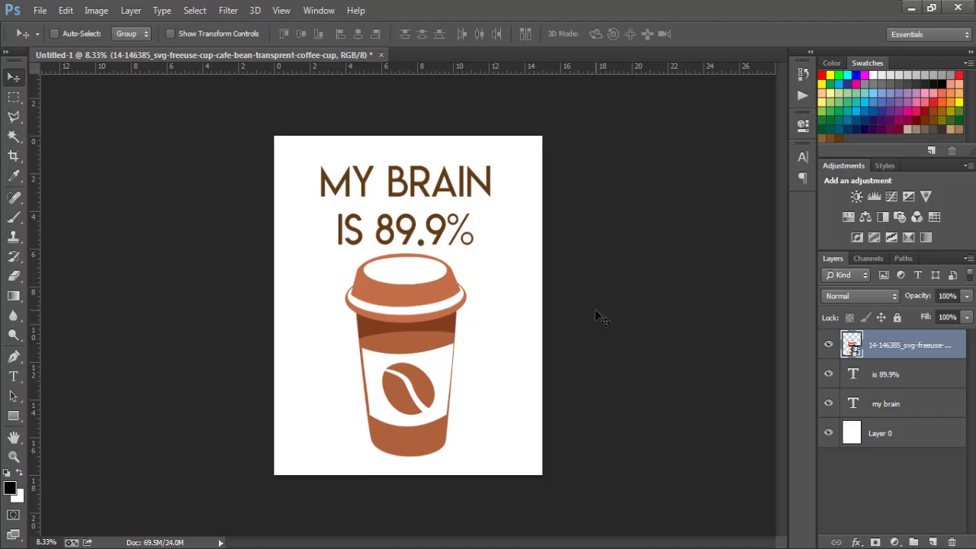
Apply a Color Overlay to the "IS 89.9%" text using dark brown 813b1c sampled from the band beneath the cup's lid
double_click(964, 377)
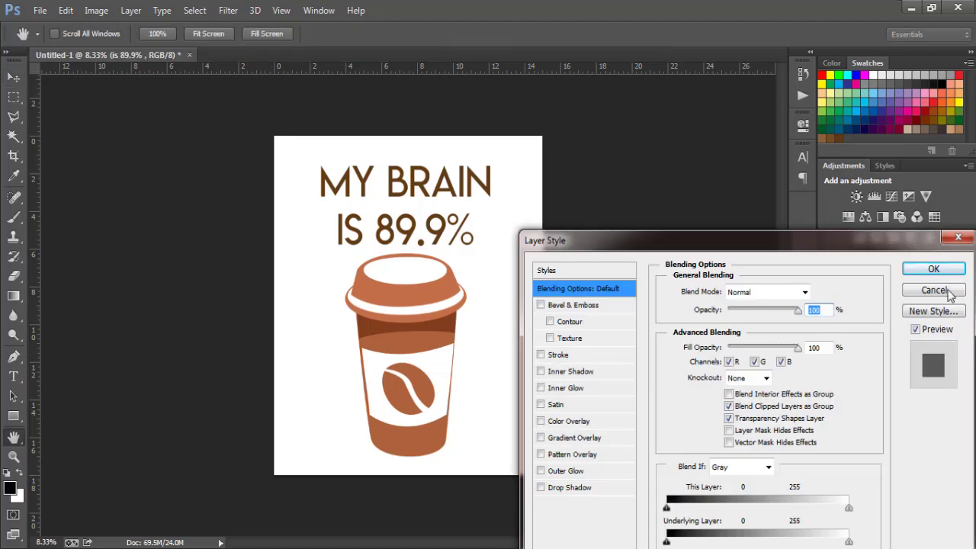
click(958, 239)
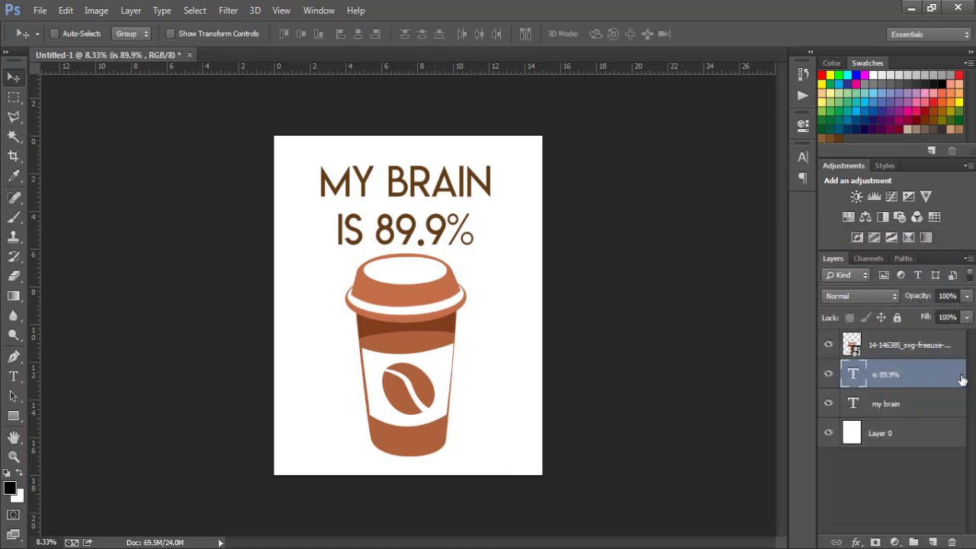
double_click(962, 379)
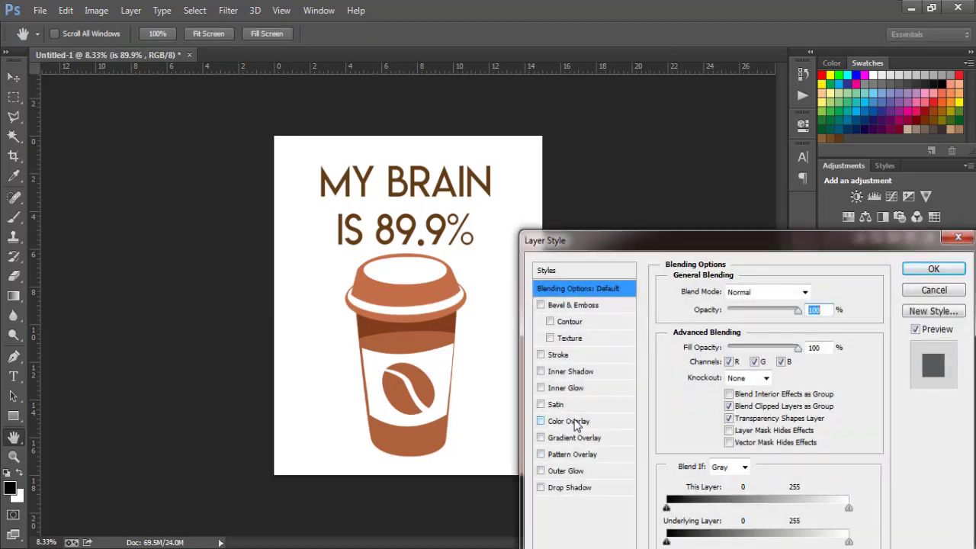
click(574, 423)
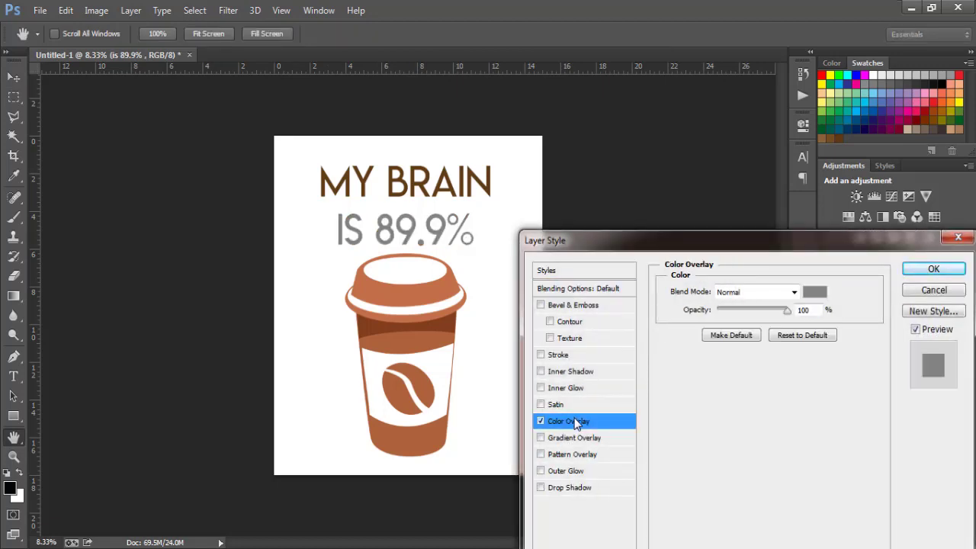
click(817, 296)
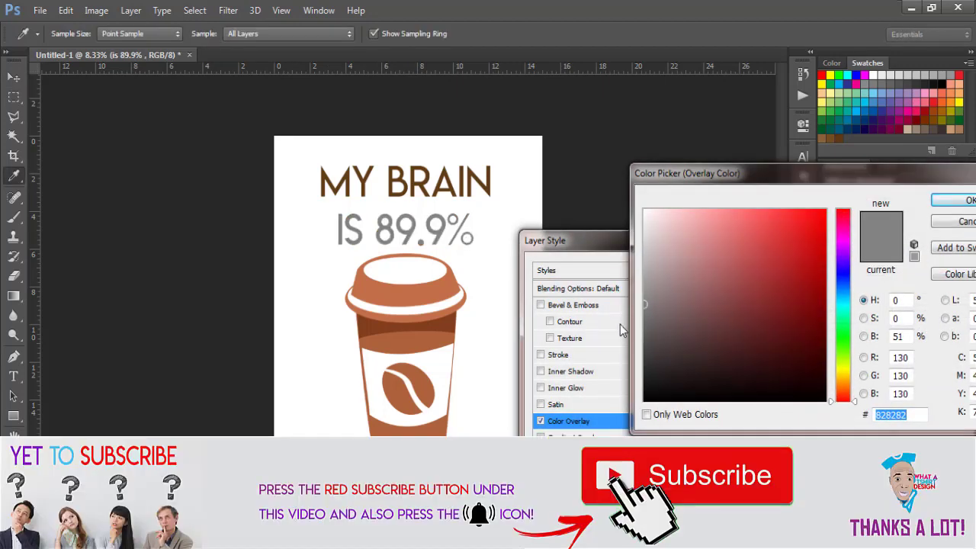
click(449, 323)
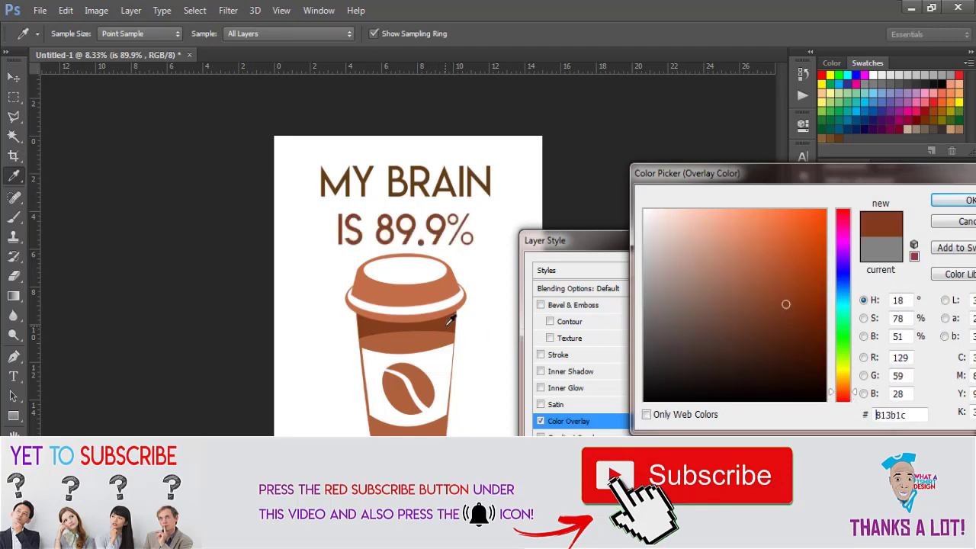
click(941, 200)
click(933, 270)
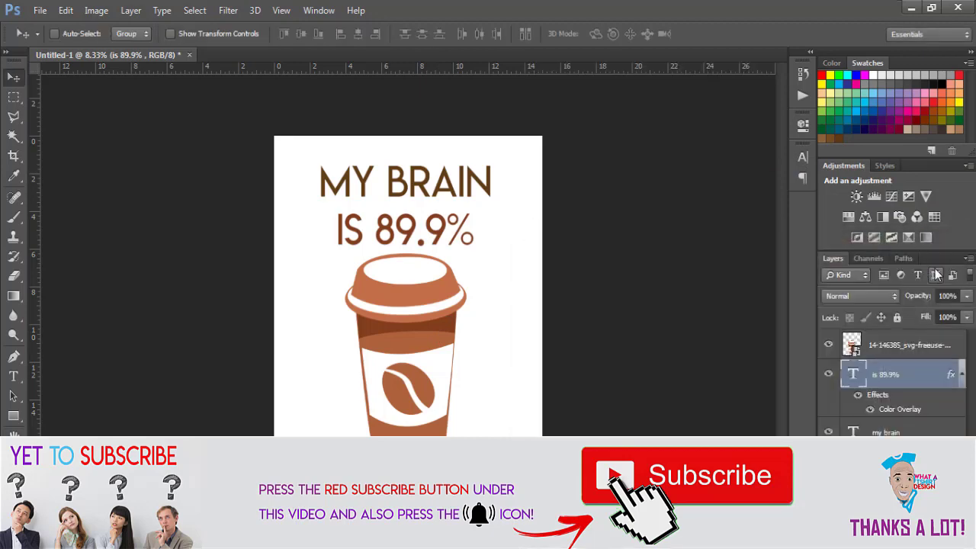
Apply a Color Overlay to the "MY BRAIN" text using light brown c27048 sampled from the coffee cup's lid
double_click(961, 431)
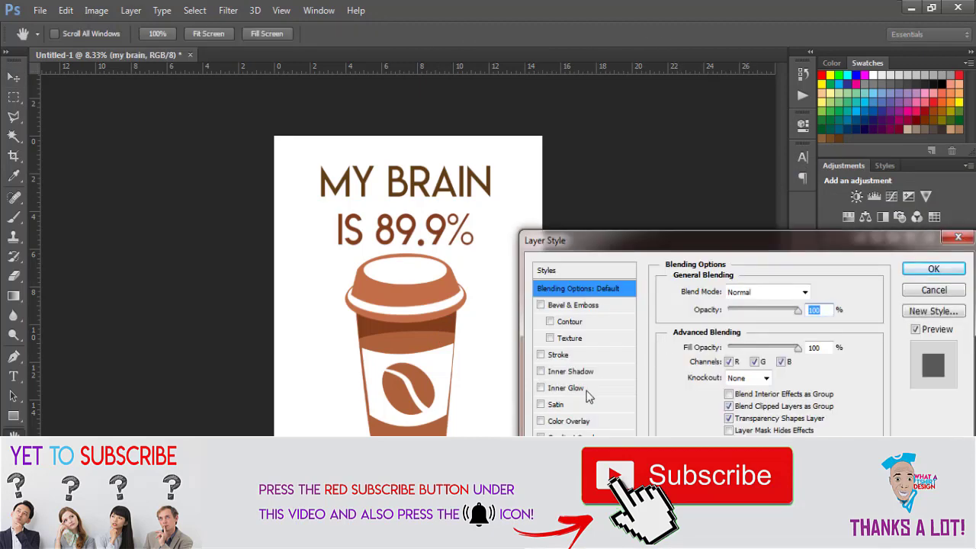
click(557, 424)
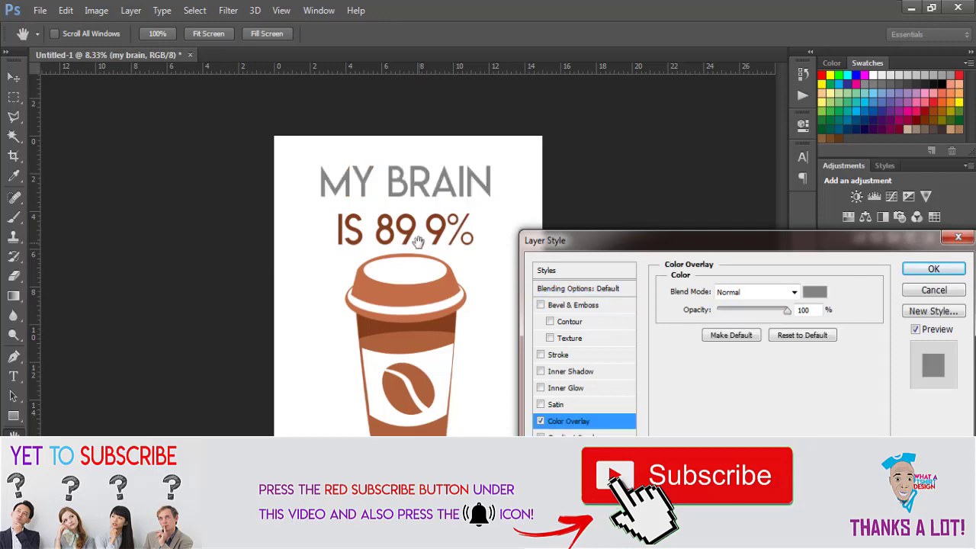
click(818, 292)
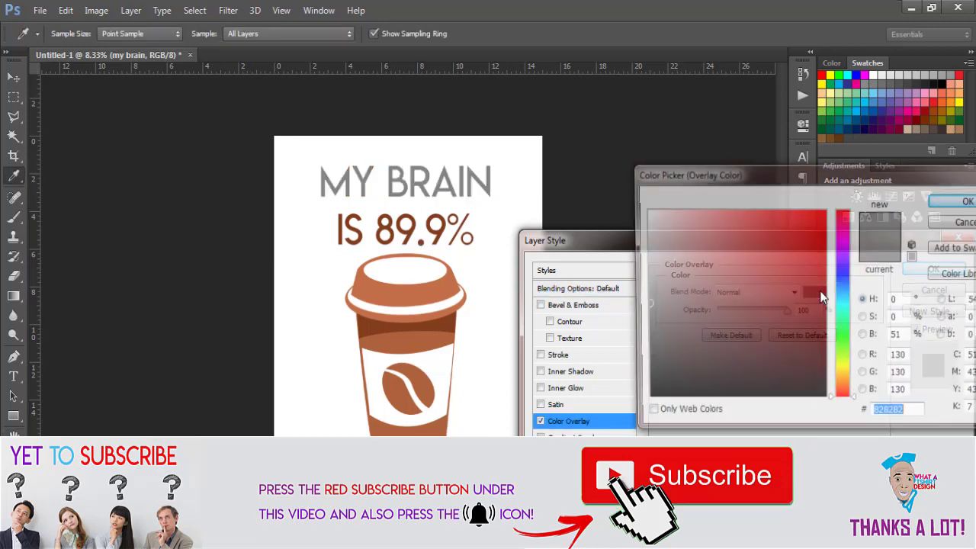
click(419, 287)
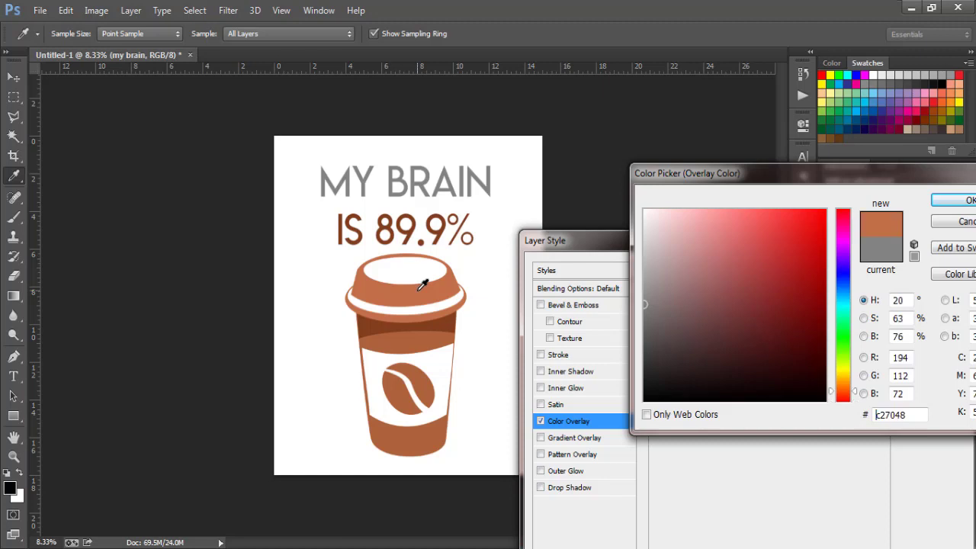
click(953, 203)
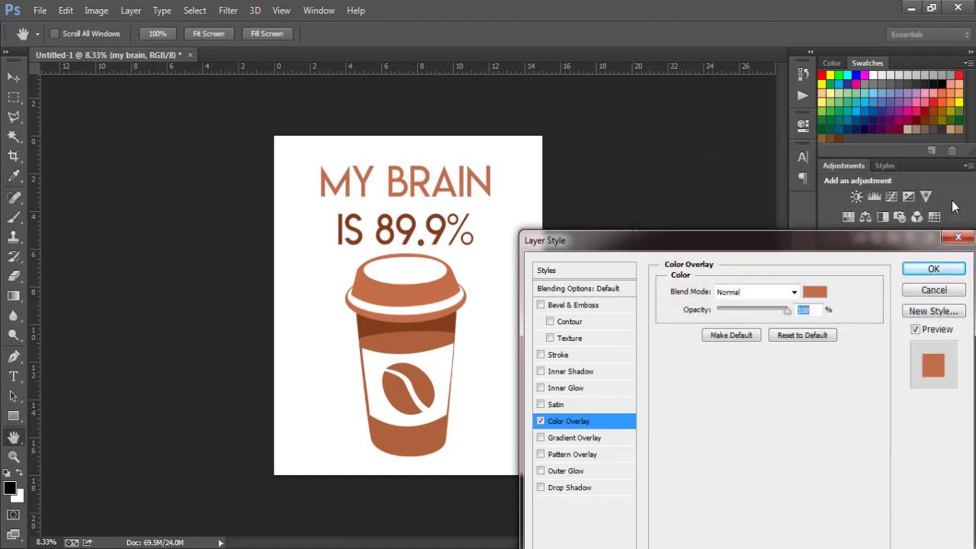
click(942, 273)
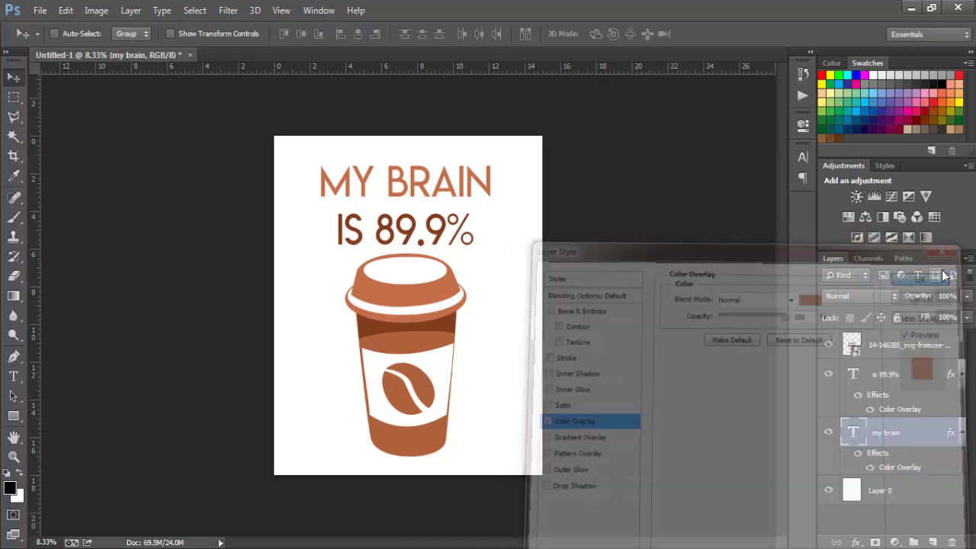
key(F9)
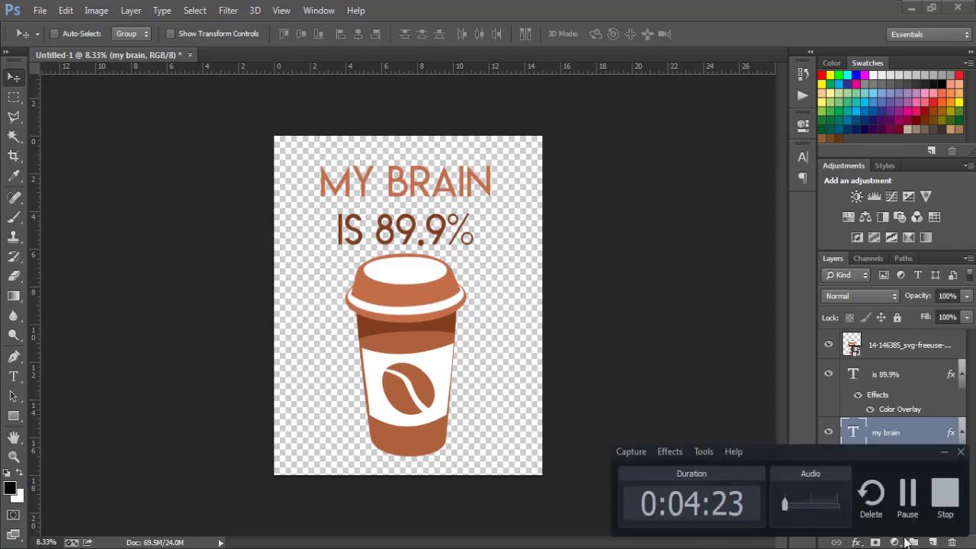
click(945, 501)
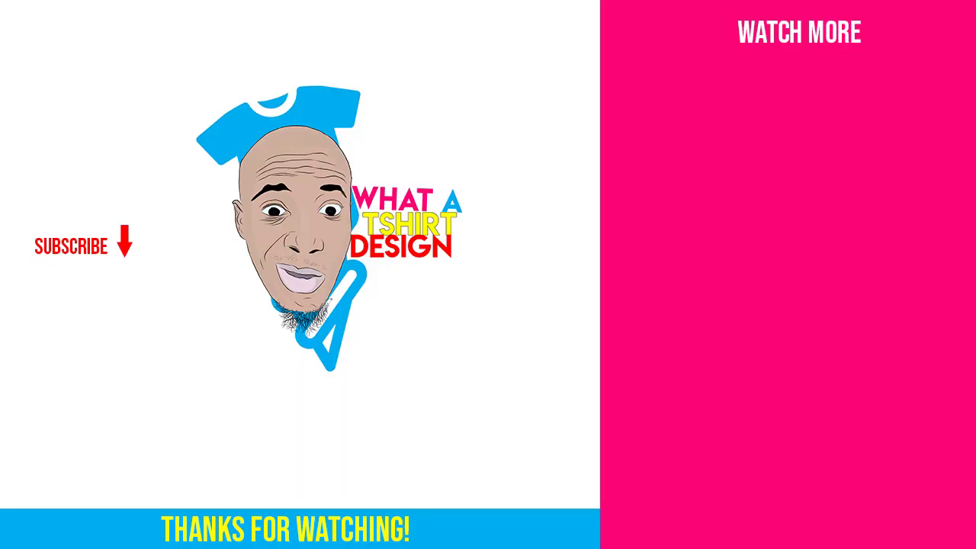